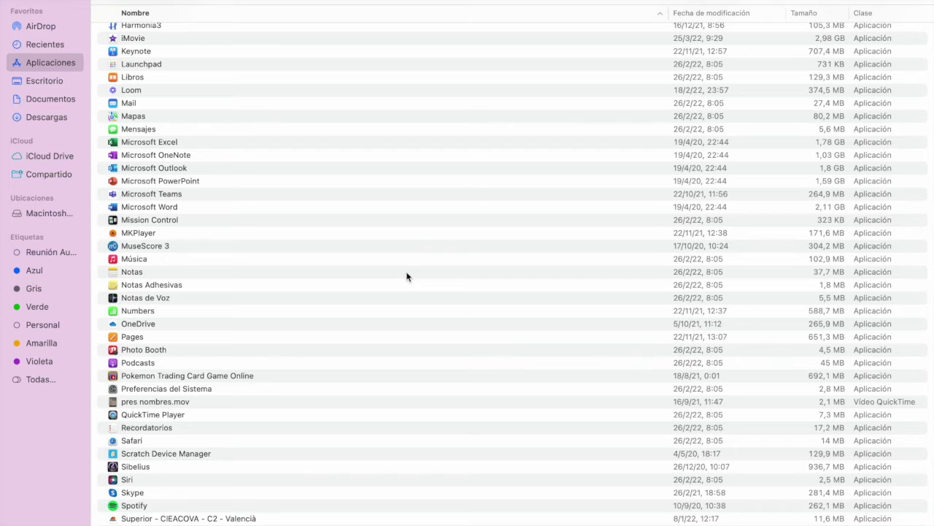
# - Open MuseScore 3 and start a new score from its start center
pyautogui.doubleClick(148, 246)
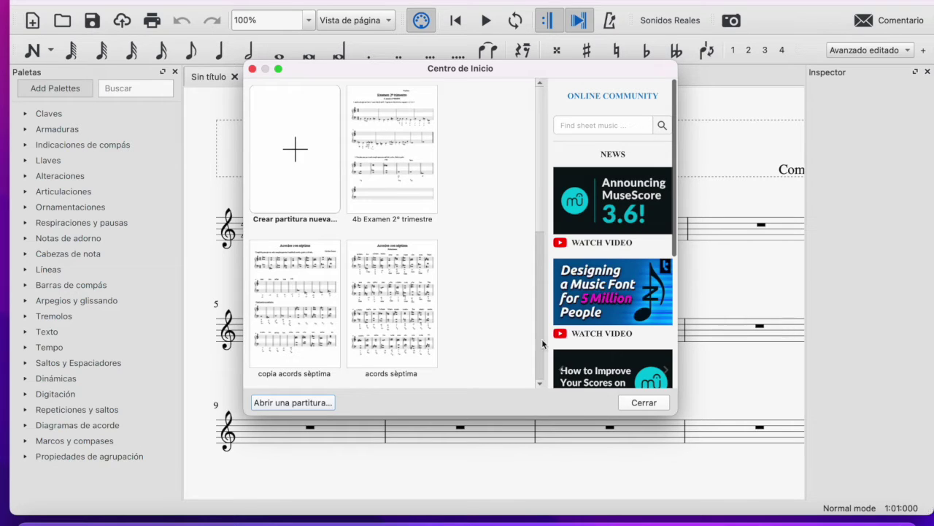
pyautogui.click(296, 153)
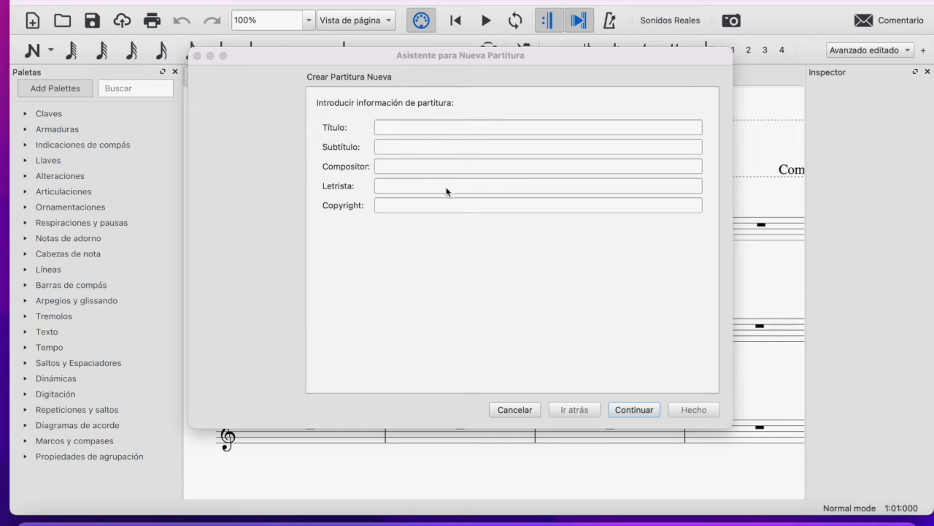
# - Enter the title "Canción 1", the subtitle "Curso..." and "Nombre:" as composer, and continue to the template choice
pyautogui.click(408, 129)
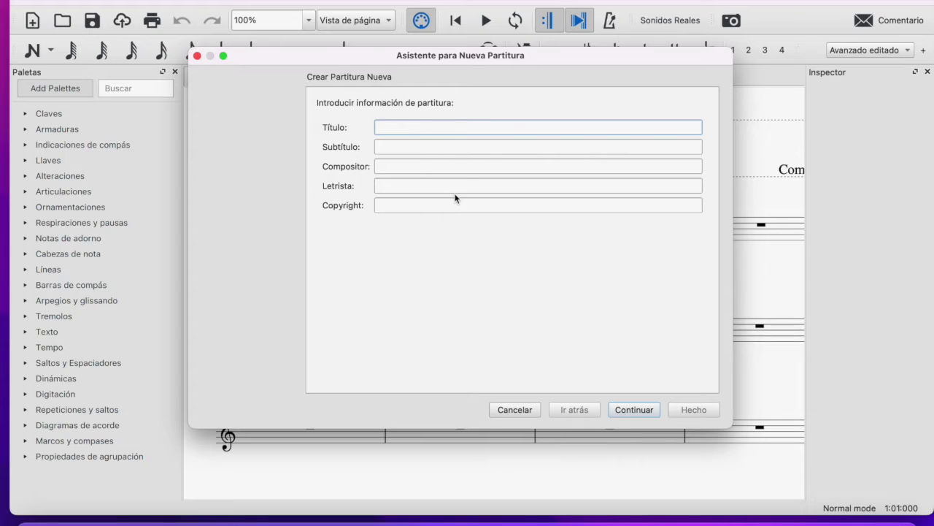
pyautogui.write('Canción 1')
pyautogui.click(408, 147)
pyautogui.write('Curso')
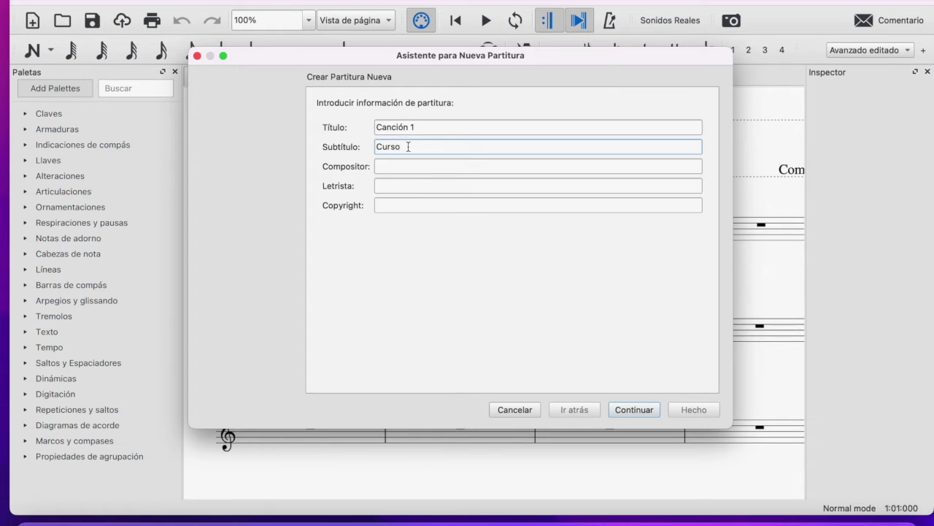
pyautogui.write('...')
pyautogui.click(408, 167)
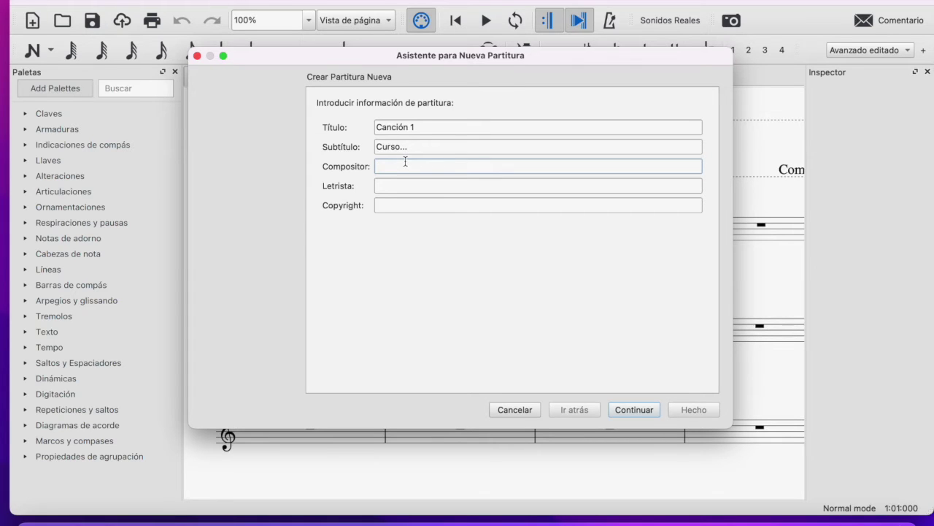
pyautogui.write('Nombre:')
pyautogui.click(642, 411)
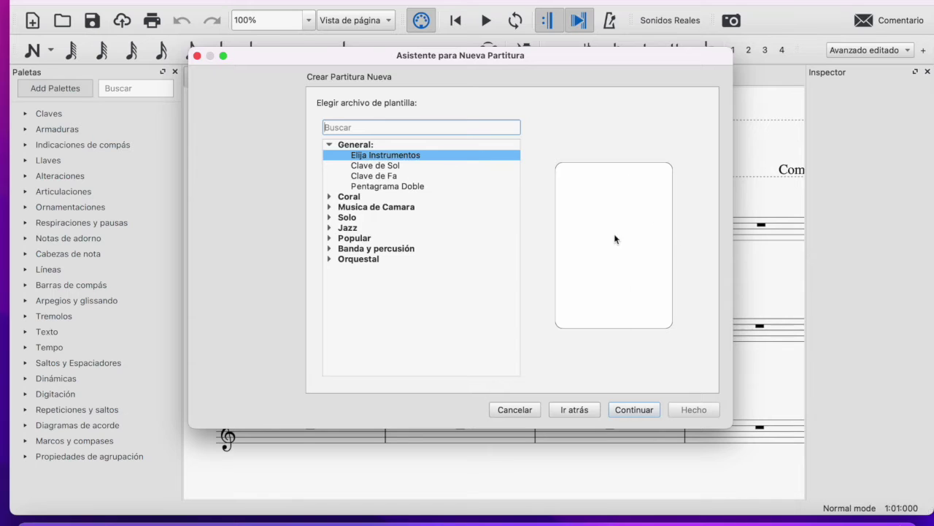
# - Examine the available score templates in the General, Orquestal, Coral, Musica de Camara and Solo groups
pyautogui.click(395, 187)
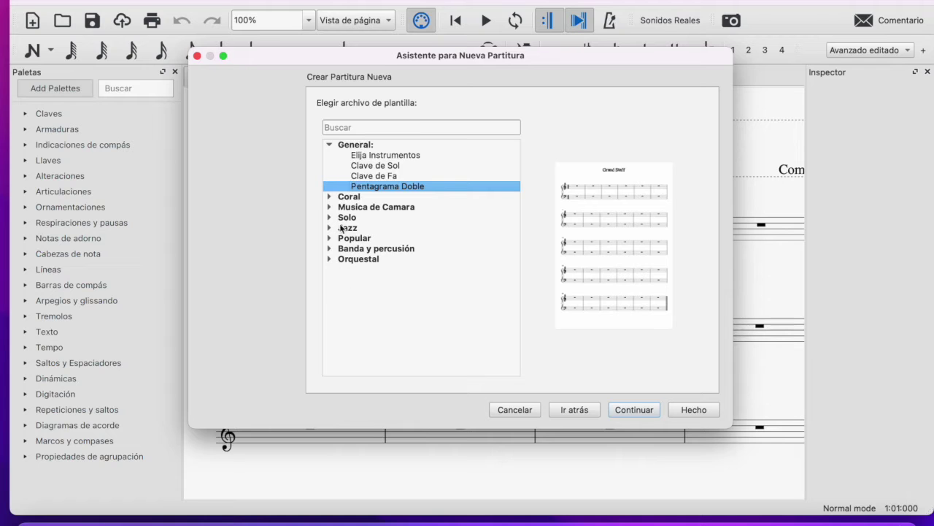
pyautogui.click(329, 258)
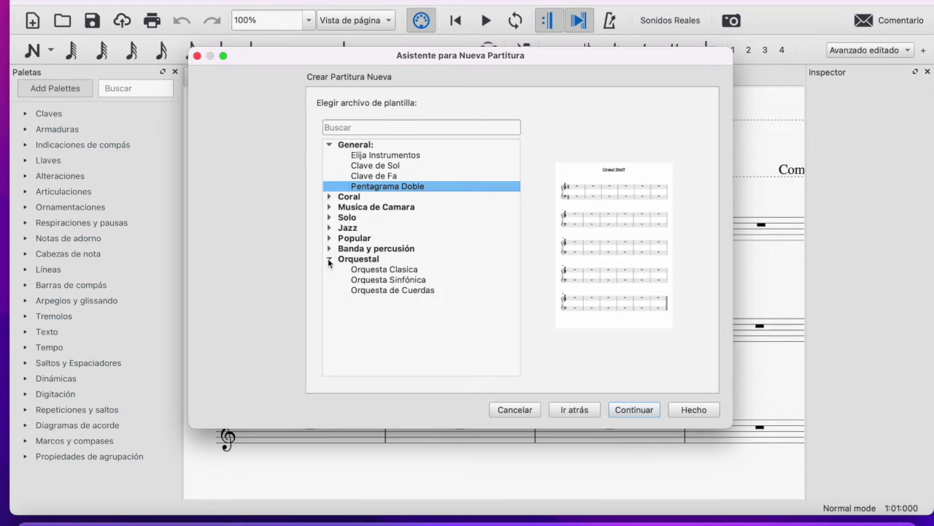
pyautogui.click(389, 270)
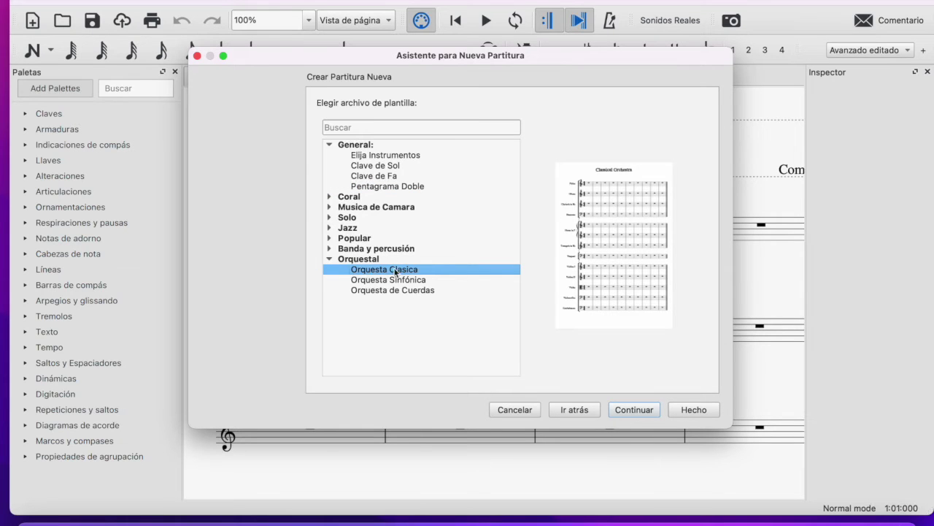
pyautogui.click(329, 197)
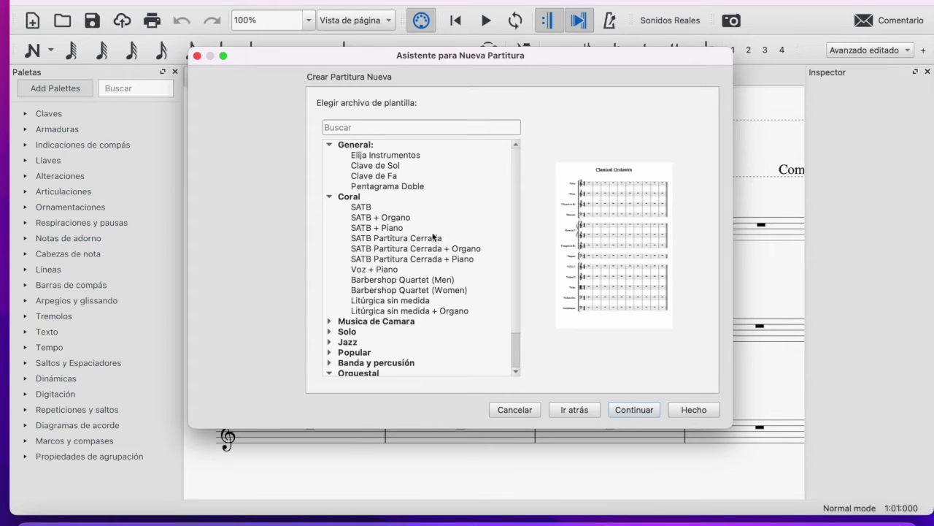
pyautogui.click(387, 218)
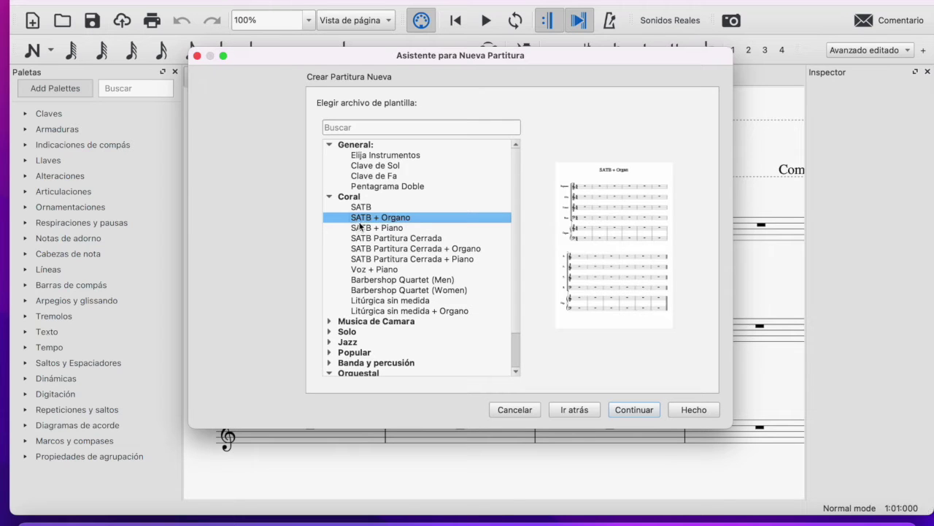
pyautogui.click(329, 321)
pyautogui.scroll(-5, 329, 324)
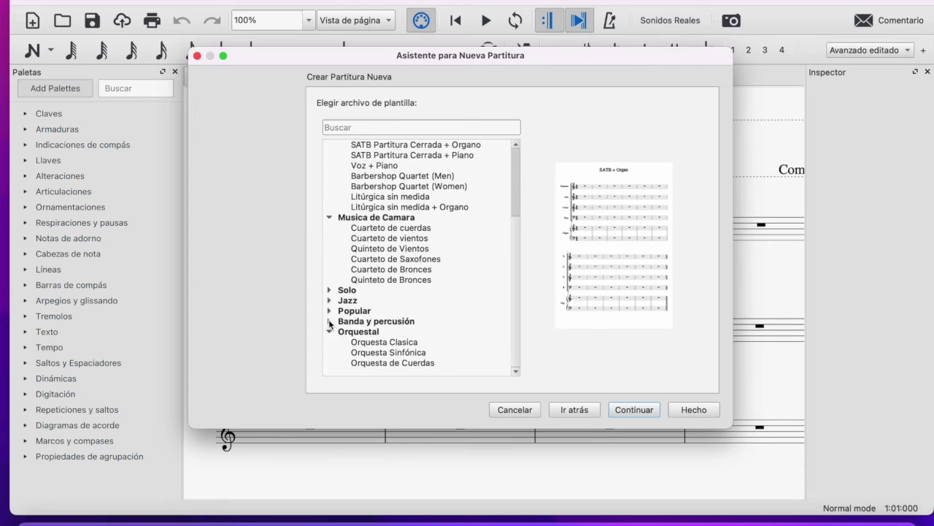
pyautogui.click(330, 289)
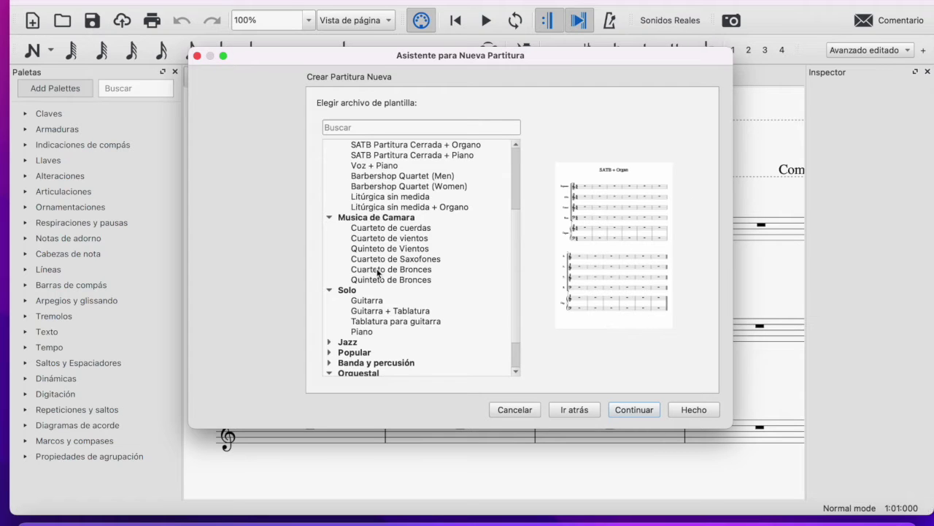
pyautogui.scroll(5, 377, 272)
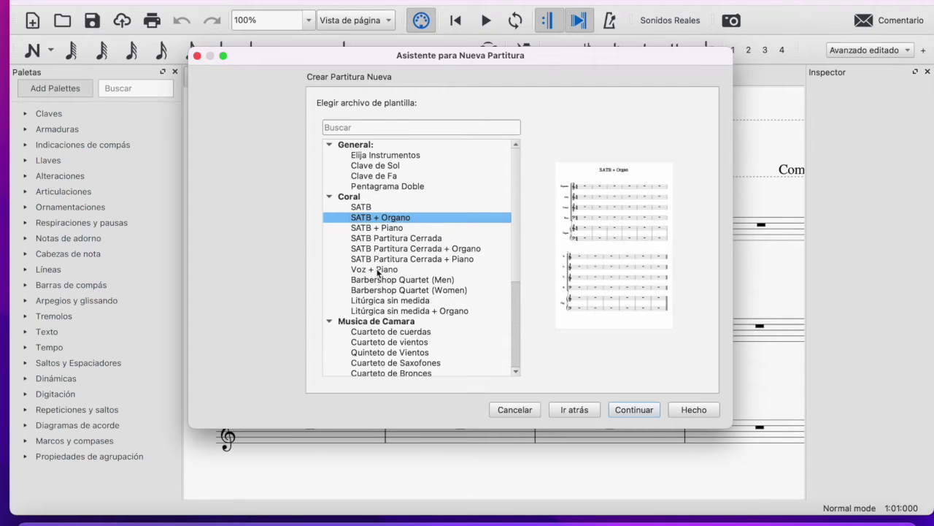
pyautogui.click(385, 187)
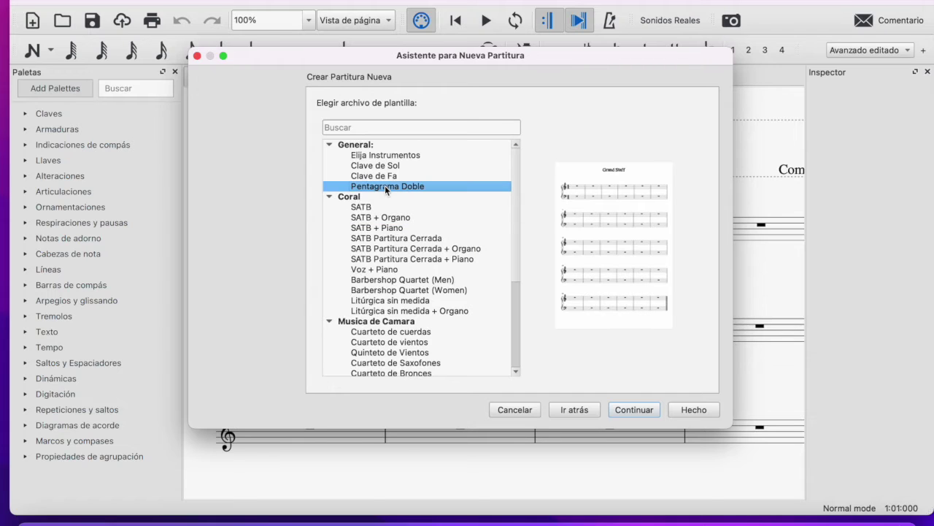
# - Choose the "Elija Instrumentos" template and add Flauta dulce from the Vientos de madera group to the score
pyautogui.click(385, 155)
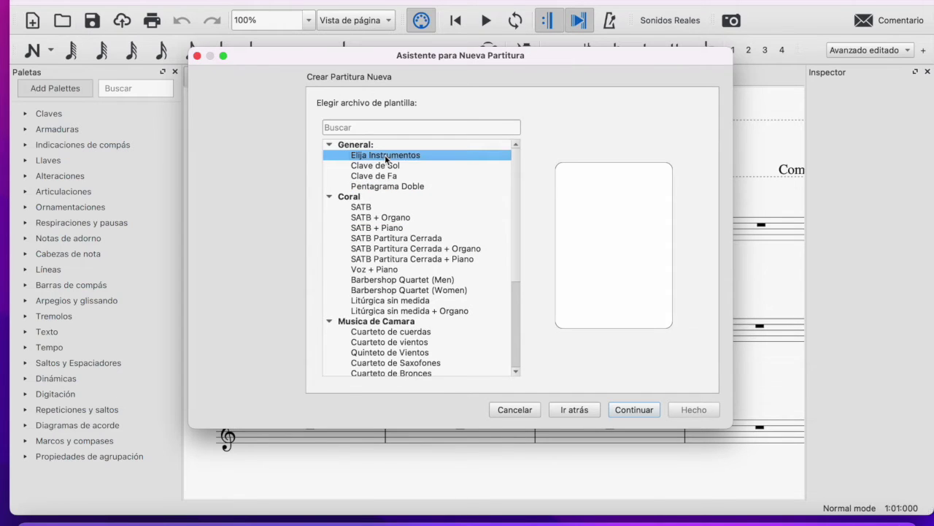
pyautogui.doubleClick(385, 155)
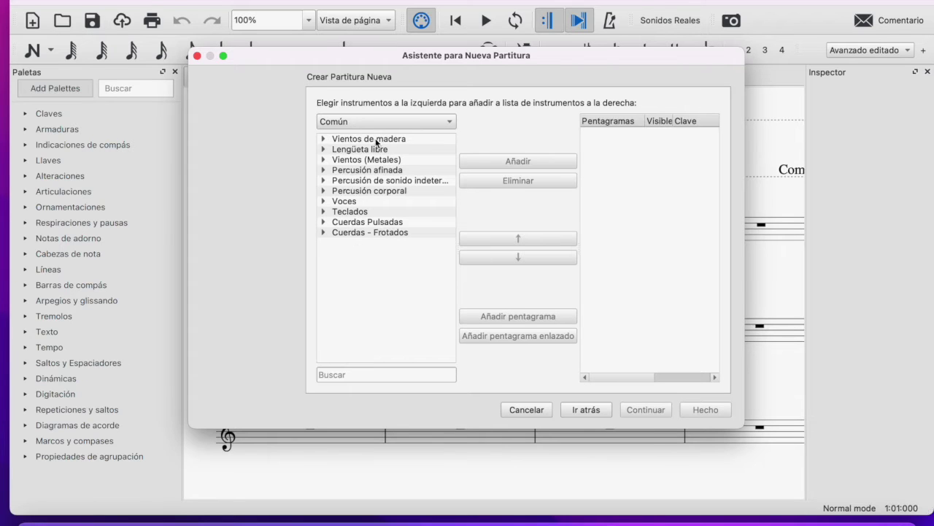
pyautogui.doubleClick(375, 140)
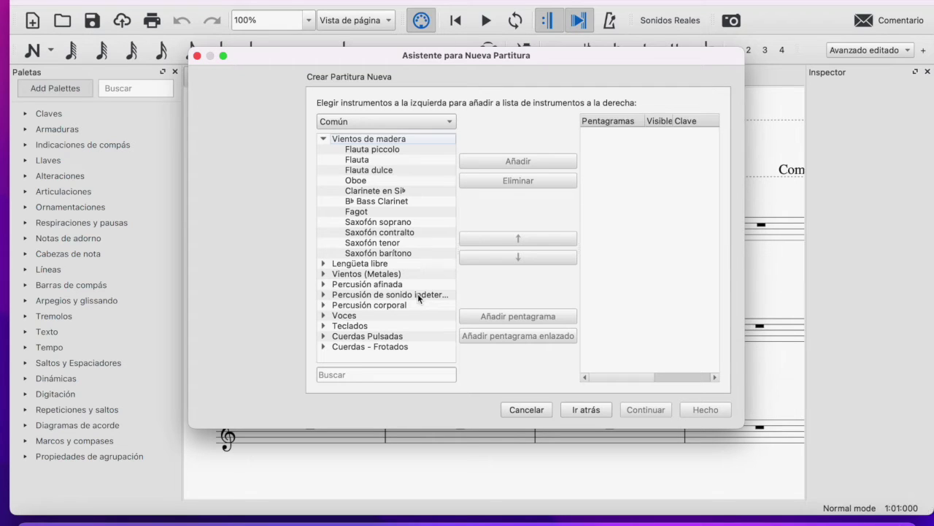
pyautogui.doubleClick(377, 169)
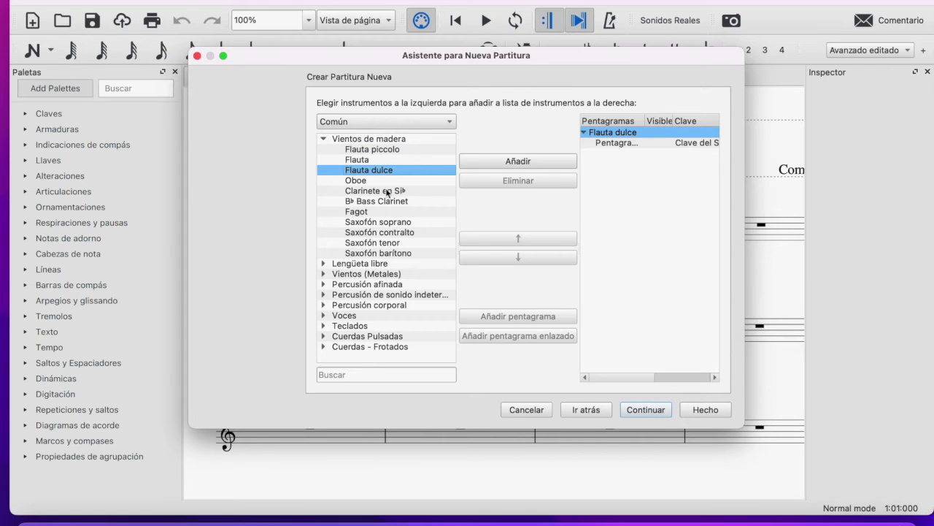
# - Examine the instruments offered in the Percusión afinada group and the instrument groups below it
pyautogui.click(323, 285)
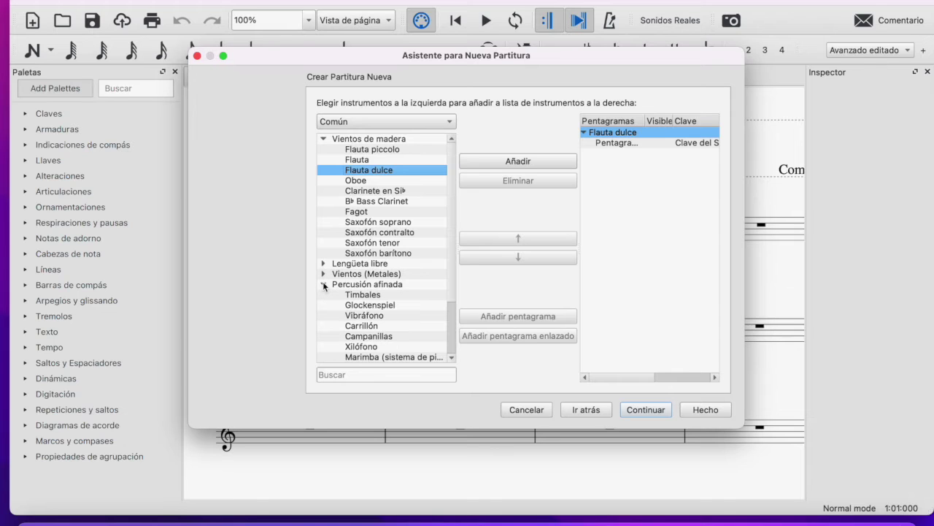
pyautogui.scroll(-3, 374, 310)
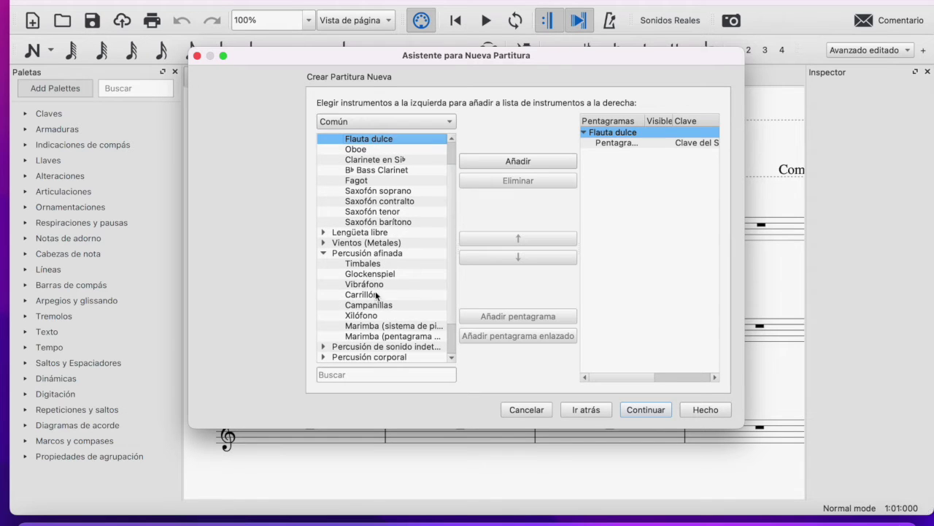
pyautogui.scroll(-3, 388, 328)
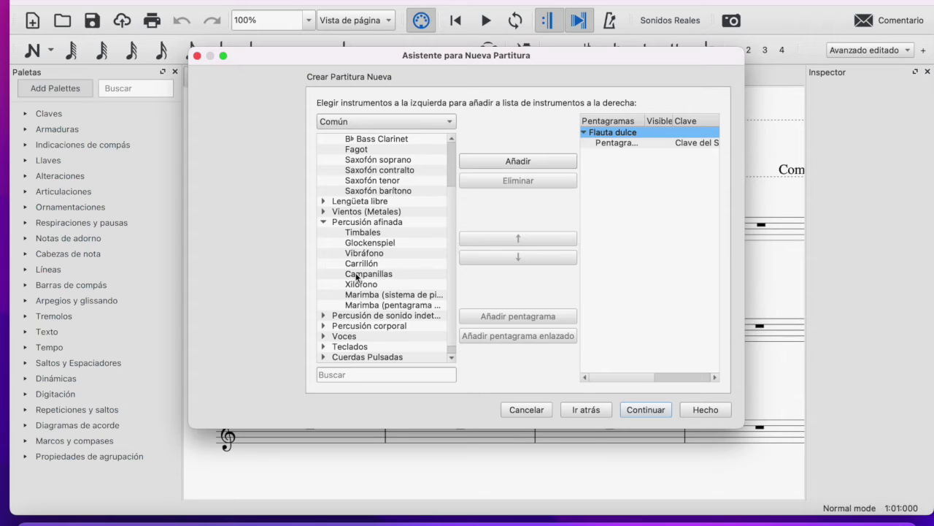
pyautogui.scroll(3, 357, 276)
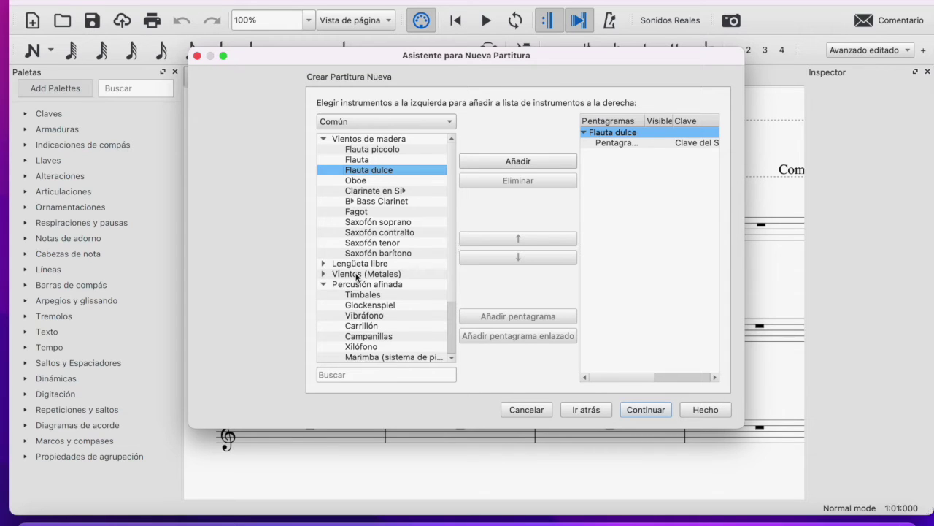
pyautogui.scroll(-1, 357, 276)
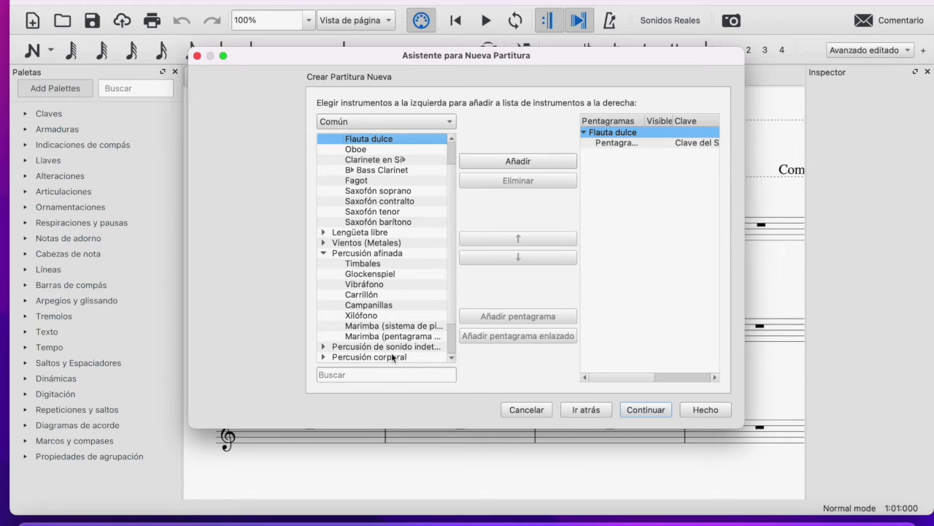
pyautogui.scroll(1, 384, 275)
pyautogui.scroll(-2, 384, 275)
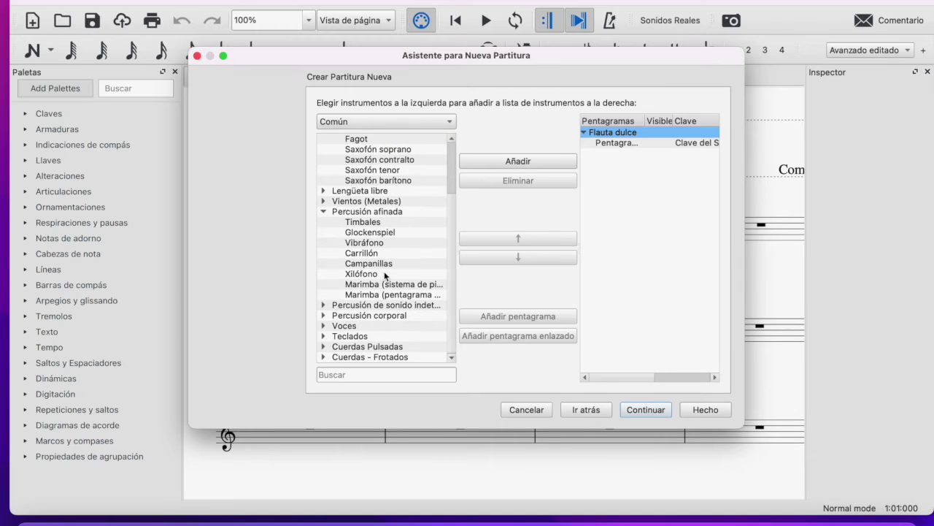
# - Add Piano from the Teclados group to the score and accept the key signature without accidentals
pyautogui.click(344, 340)
pyautogui.doubleClick(355, 347)
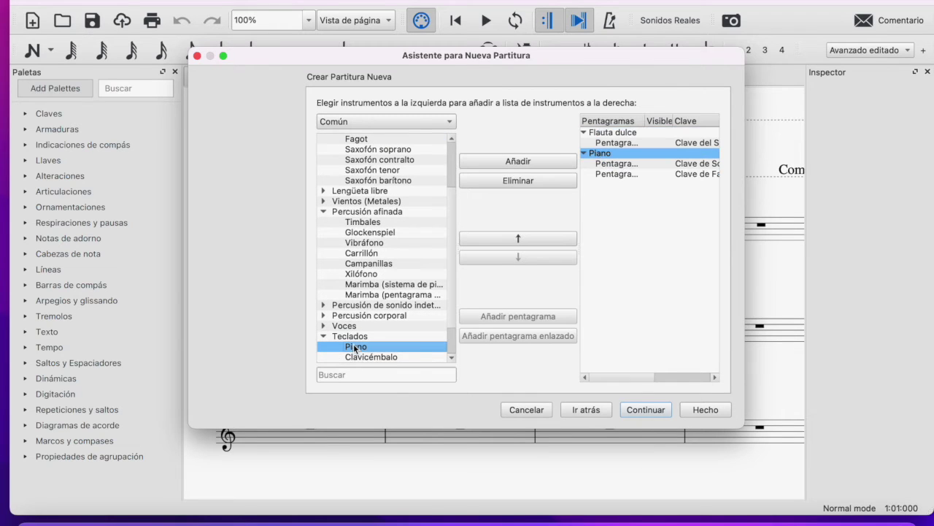
pyautogui.click(645, 409)
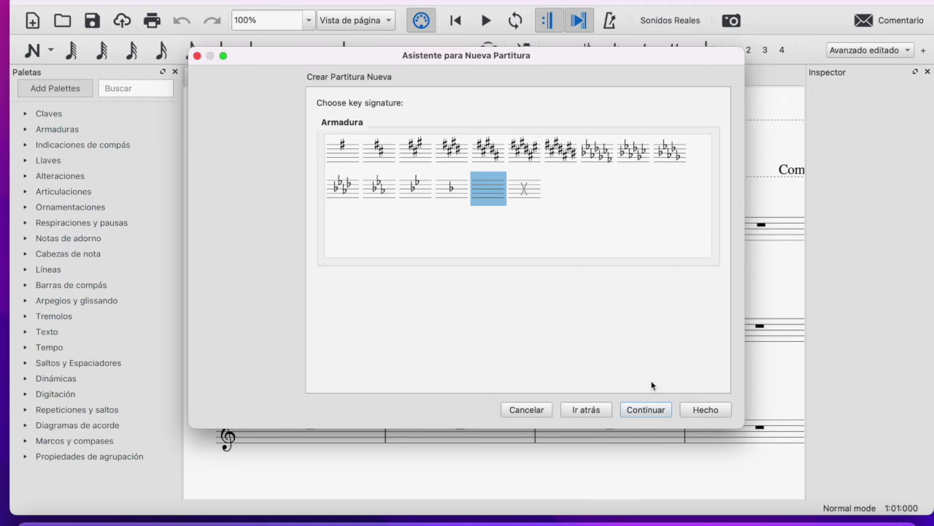
pyautogui.click(648, 409)
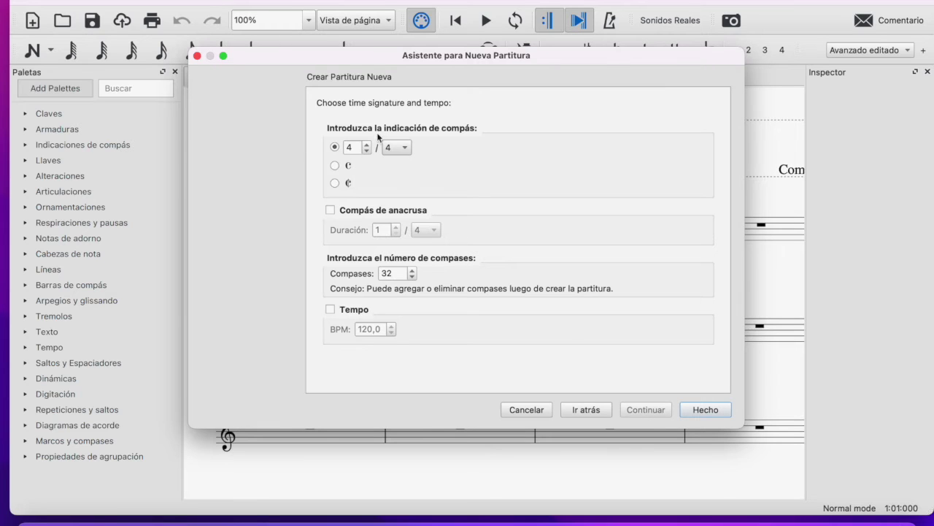
pyautogui.click(330, 210)
pyautogui.click(330, 209)
pyautogui.click(411, 276)
pyautogui.click(412, 276)
pyautogui.click(412, 276)
pyautogui.click(411, 276)
pyautogui.click(412, 271)
pyautogui.click(412, 271)
pyautogui.click(412, 271)
pyautogui.click(412, 271)
# - Set the number of measures to 27, leave the tempo option off, and finish creating the score
pyautogui.press('Down')
pyautogui.press('Down')
pyautogui.press('Down')
pyautogui.press('Down')
pyautogui.press('Down')
pyautogui.click(329, 310)
pyautogui.click(331, 309)
pyautogui.click(705, 409)
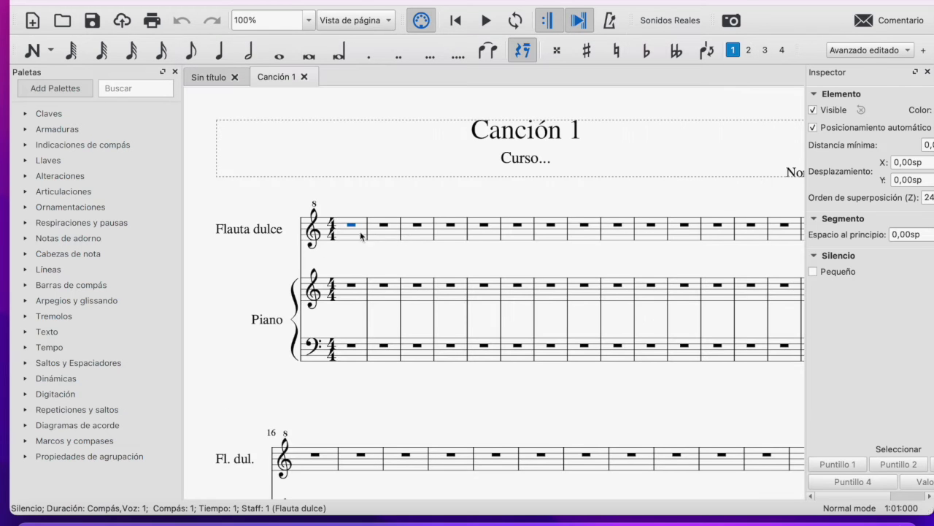
# - Move the "Nombre:" text above the title frame and shift the title and subtitle slightly lower within the frame
pyautogui.scroll(-3, 396, 387)
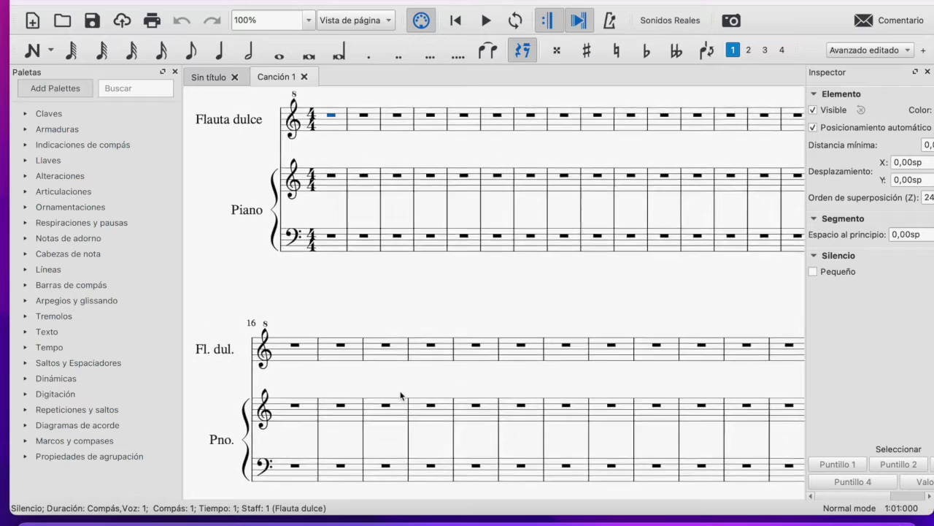
pyautogui.scroll(3, 427, 233)
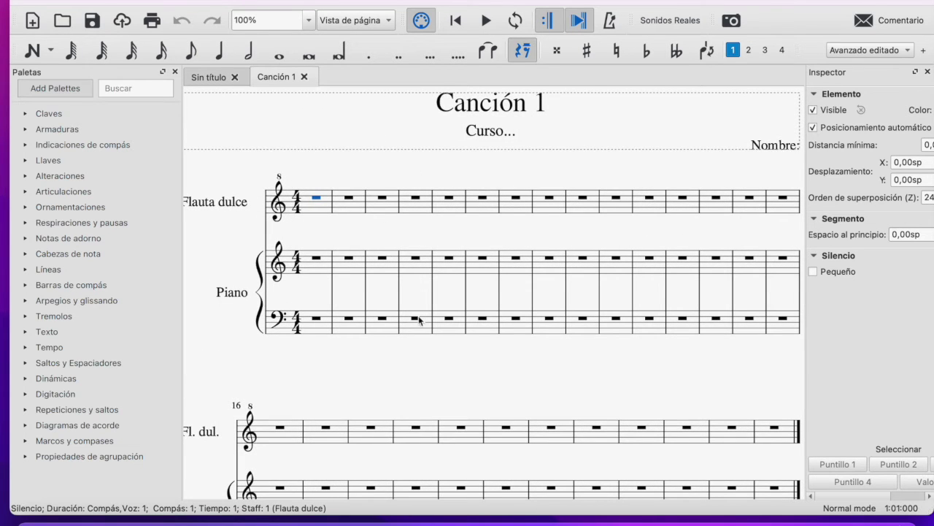
pyautogui.scroll(2, 500, 209)
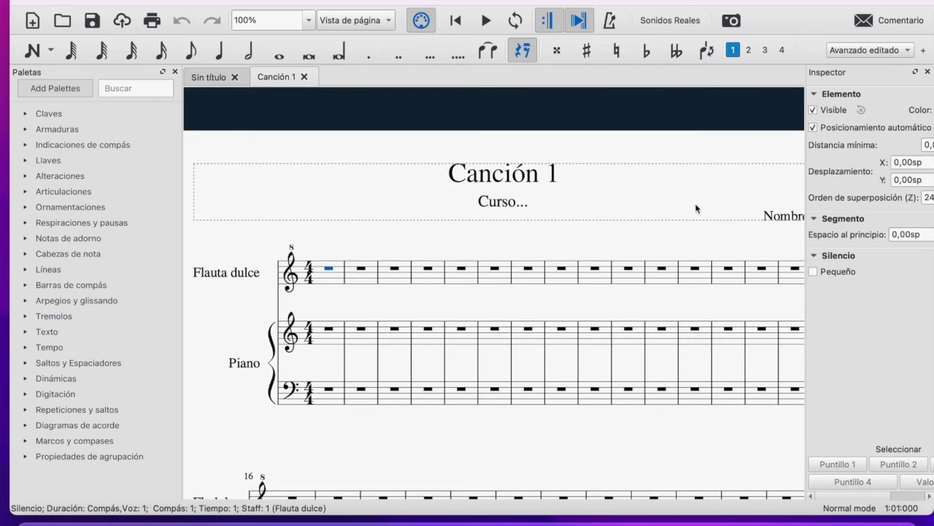
pyautogui.click(778, 216)
pyautogui.moveTo(777, 215); pyautogui.dragTo(658, 151)
pyautogui.moveTo(519, 179); pyautogui.dragTo(511, 213)
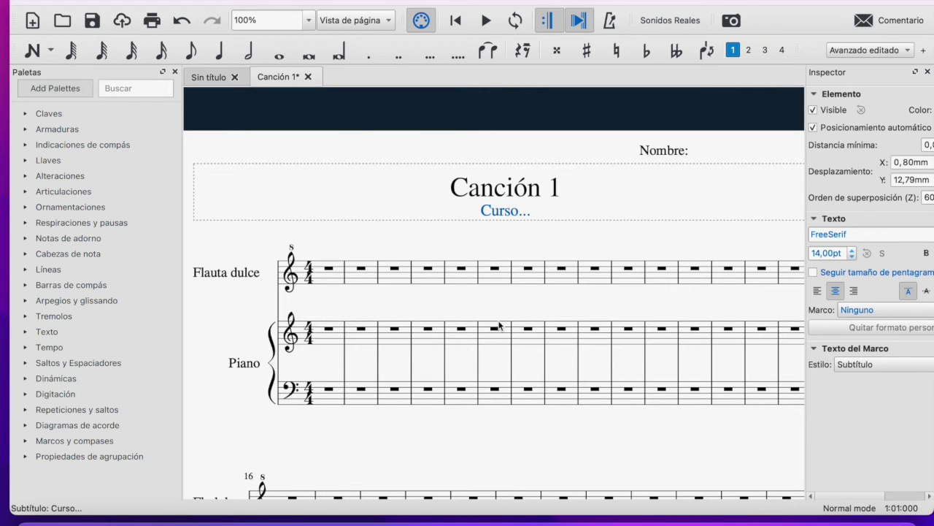
pyautogui.scroll(-2, 500, 326)
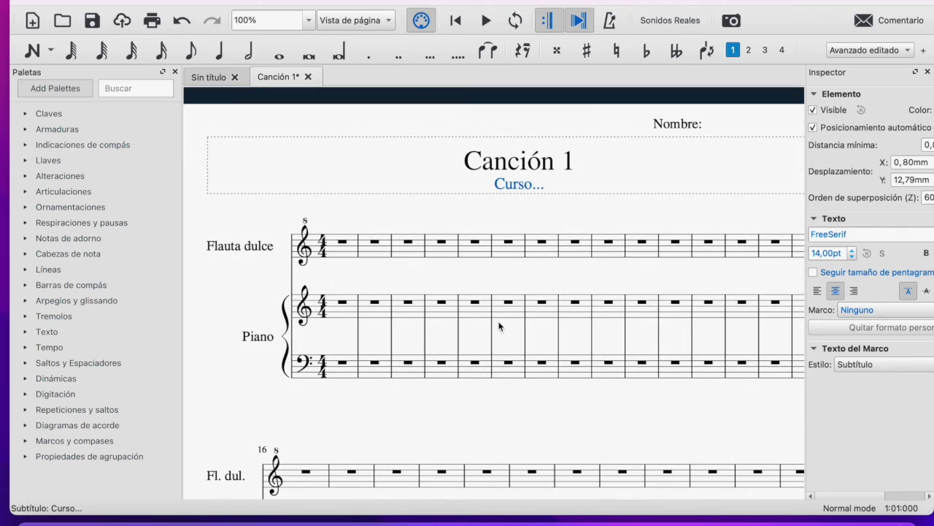